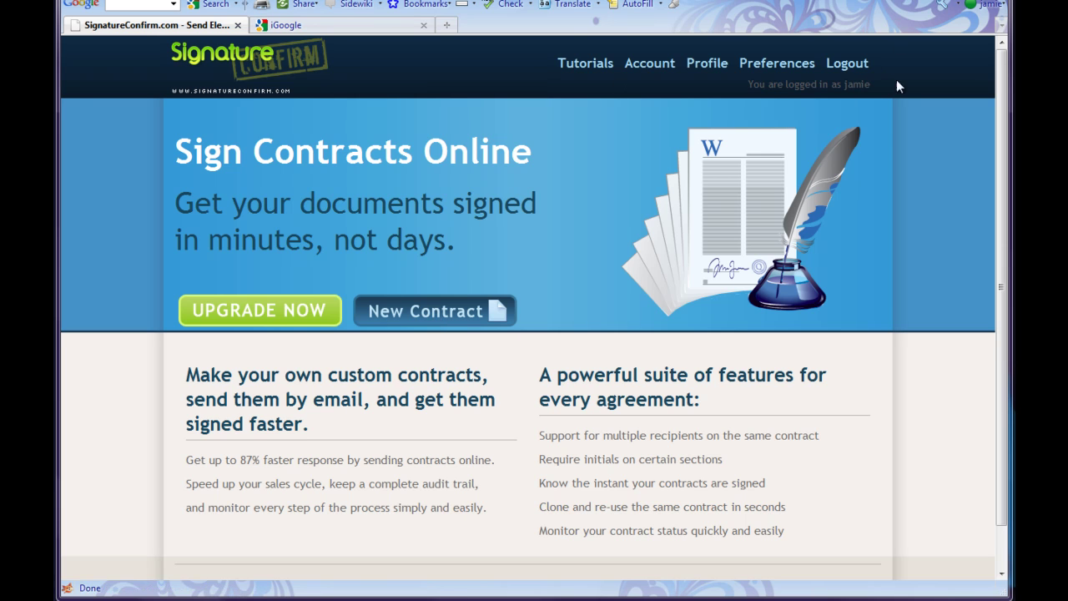
Start a new contract titled 'Making an agreement'
click(442, 324)
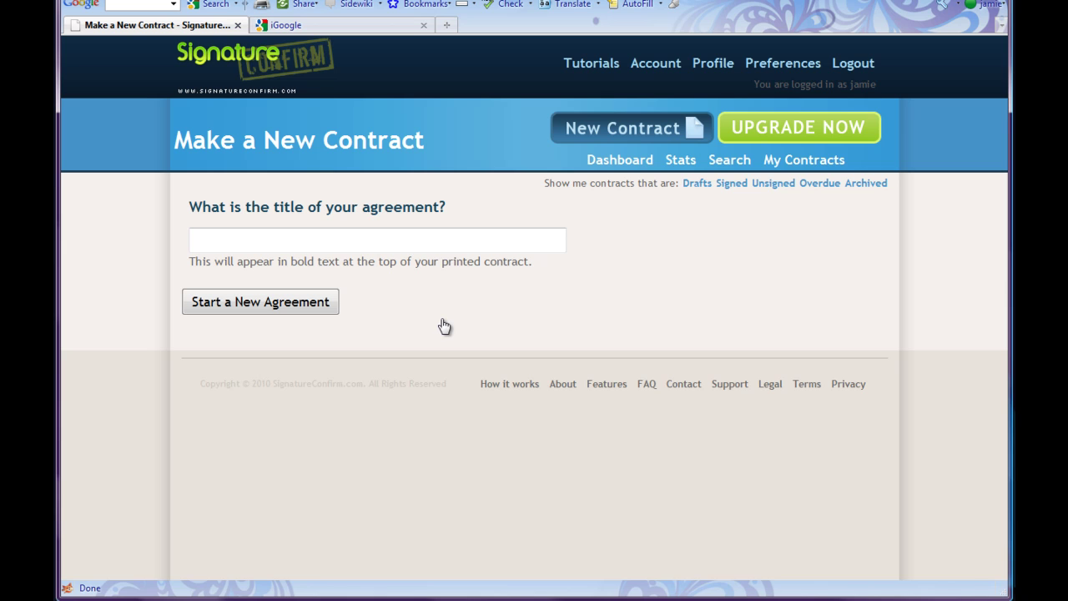
click(465, 242)
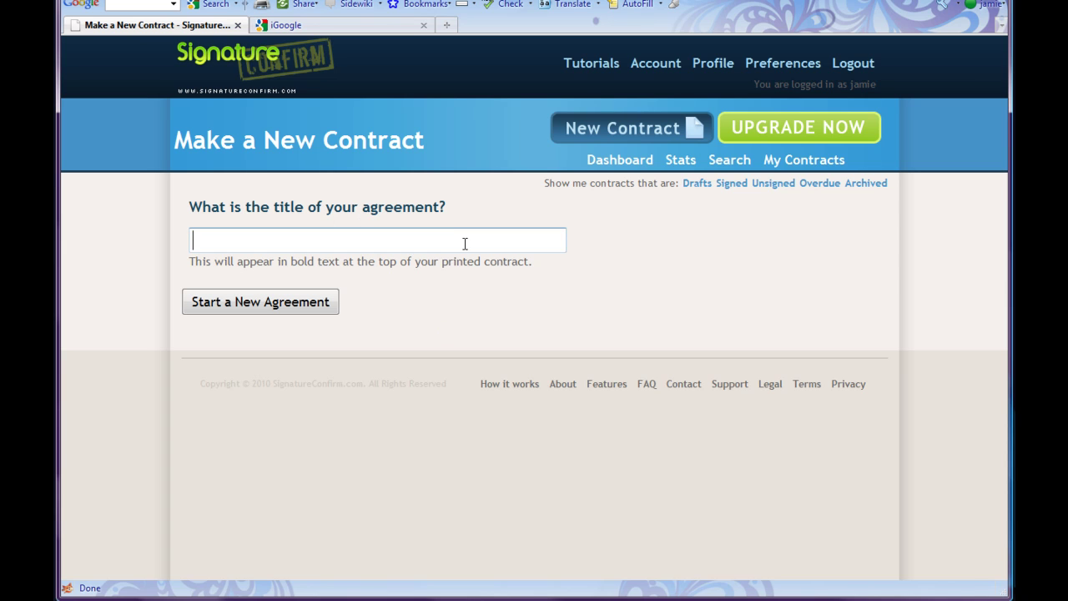
text(Making an agreement)
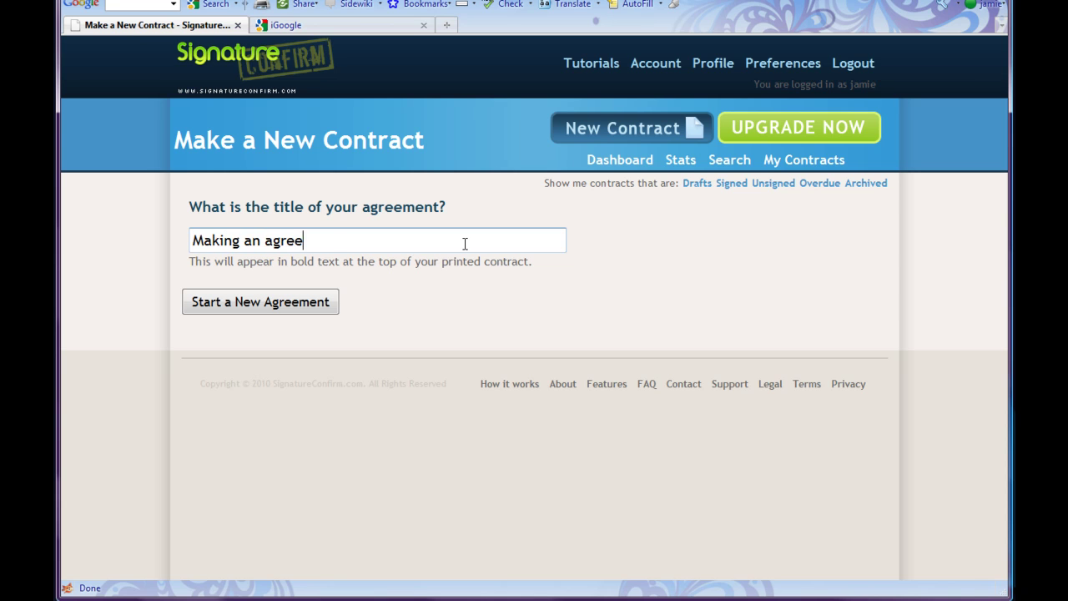
click(299, 310)
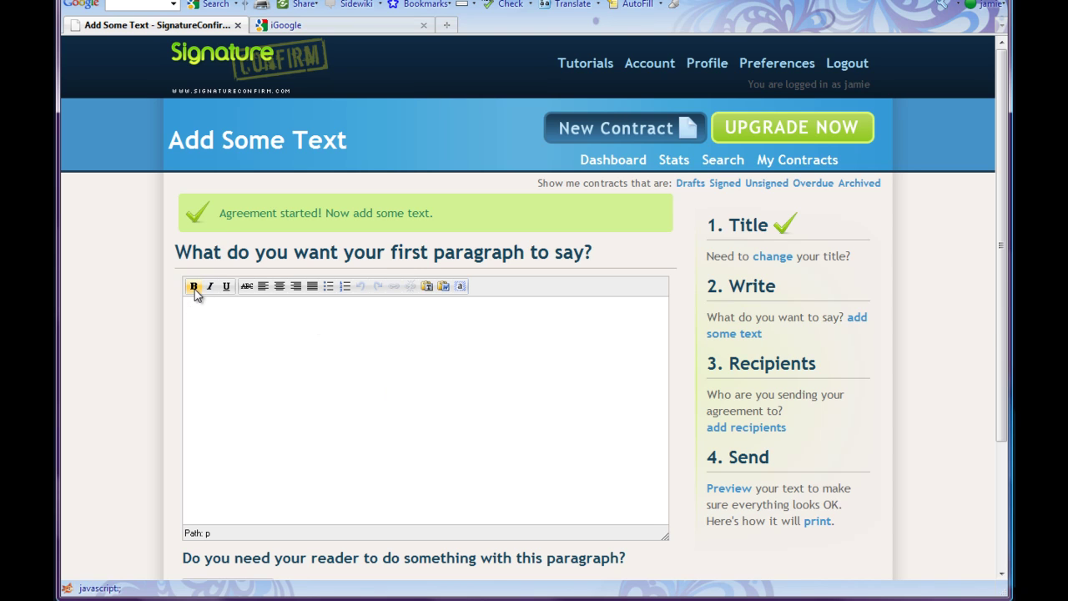
Write a bold opening line, then the italicized question 'Do you like agreements'
text(This is an agreeme)
click(194, 288)
key(Return)
text(Do you like agreements)
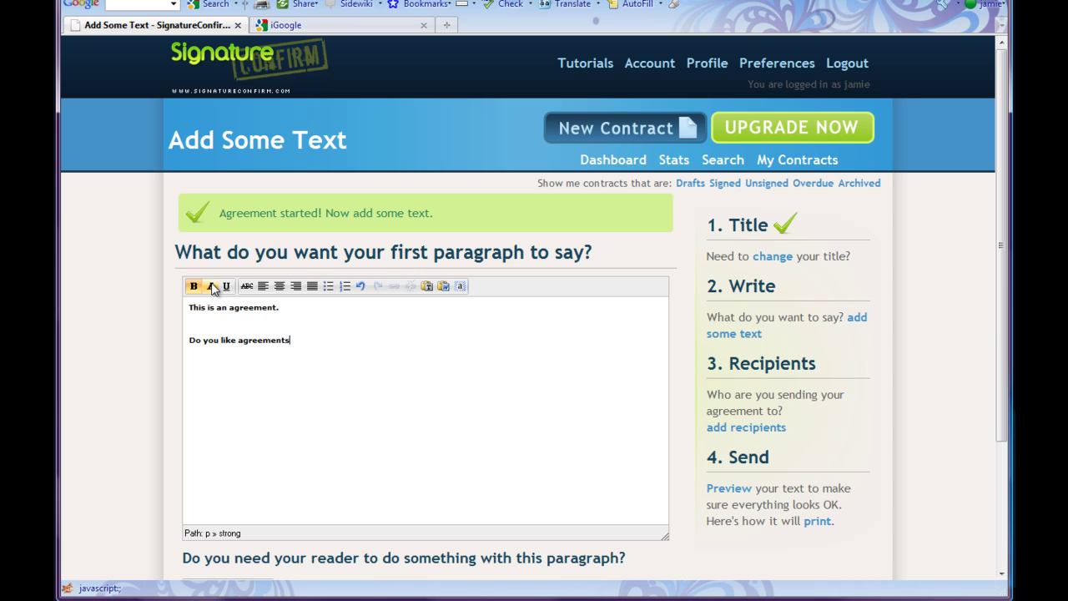
click(201, 287)
drag(292, 343, 187, 349)
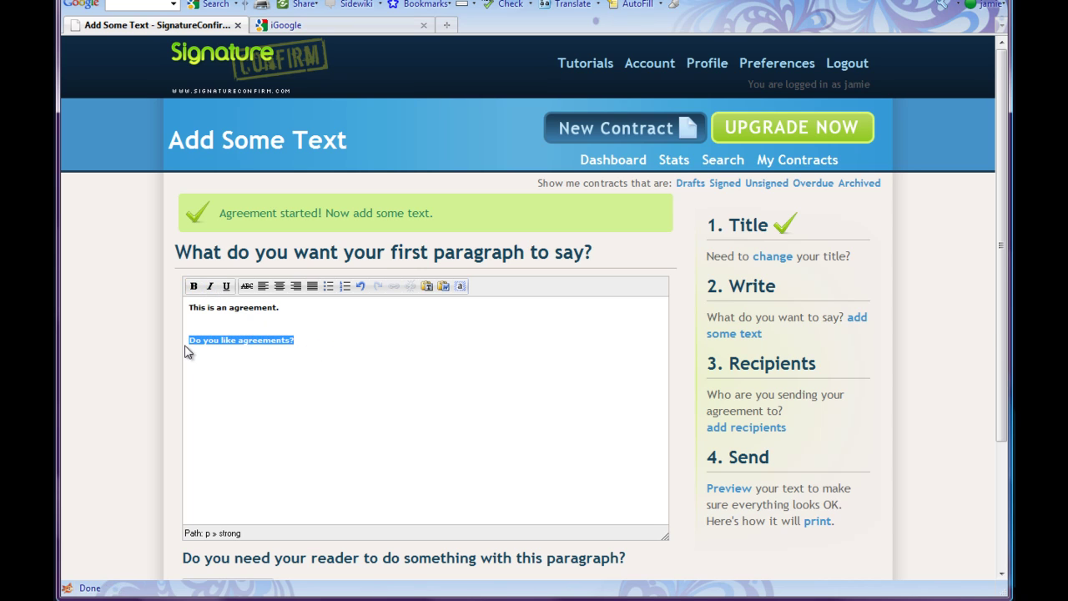
click(214, 287)
Add a centred 'Agreements ROCK!!!' line, set the paragraph to Initial, and add it
click(334, 362)
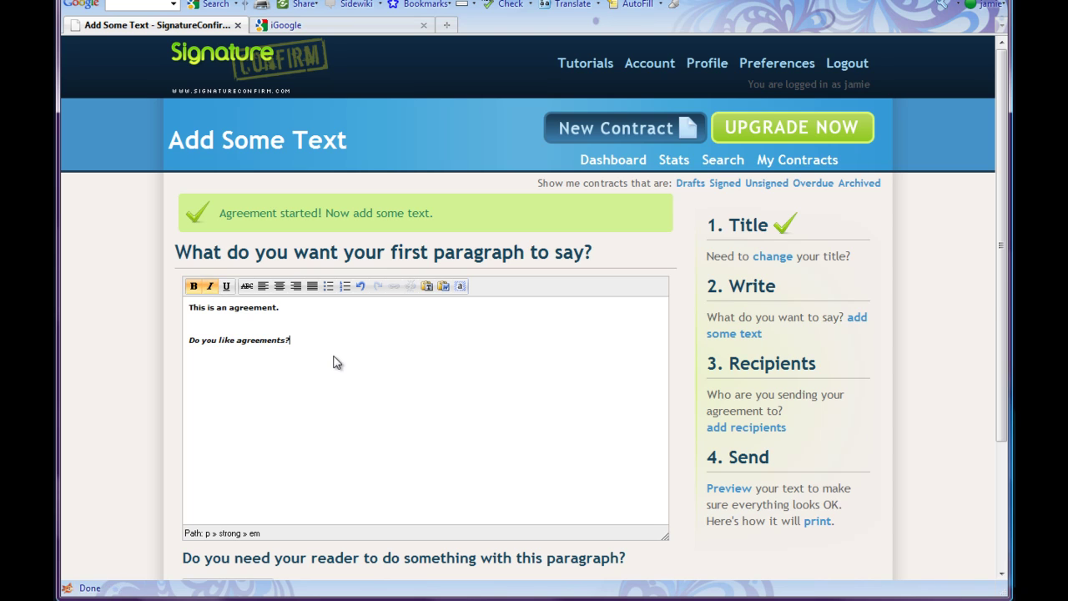
key(ctrl+i)
click(282, 287)
text(Agre)
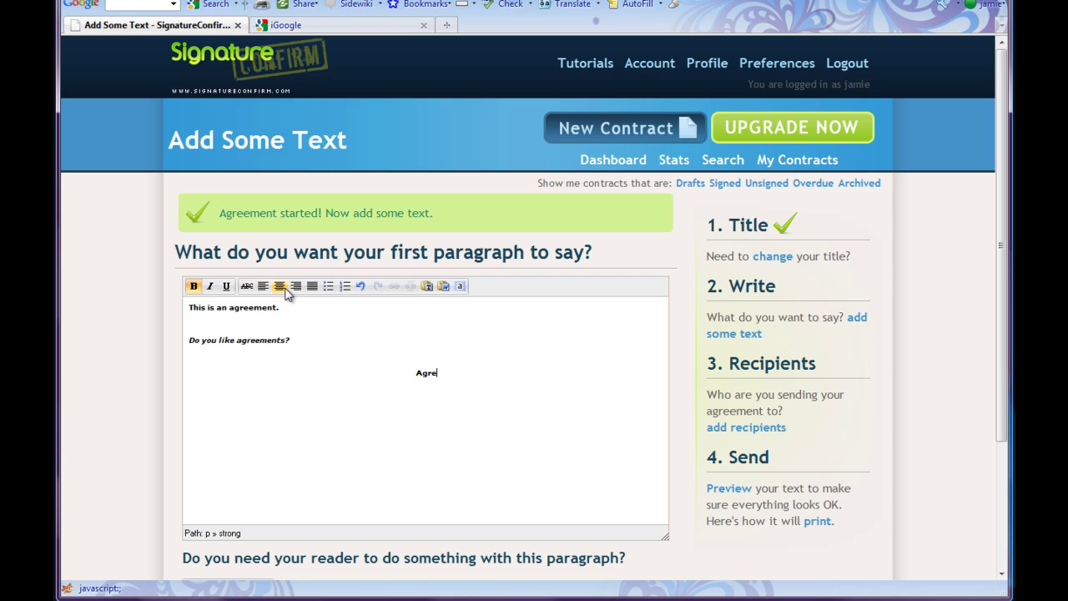
text(ements ROCK!!!)
key(Return)
scroll(497, 394, down, 3)
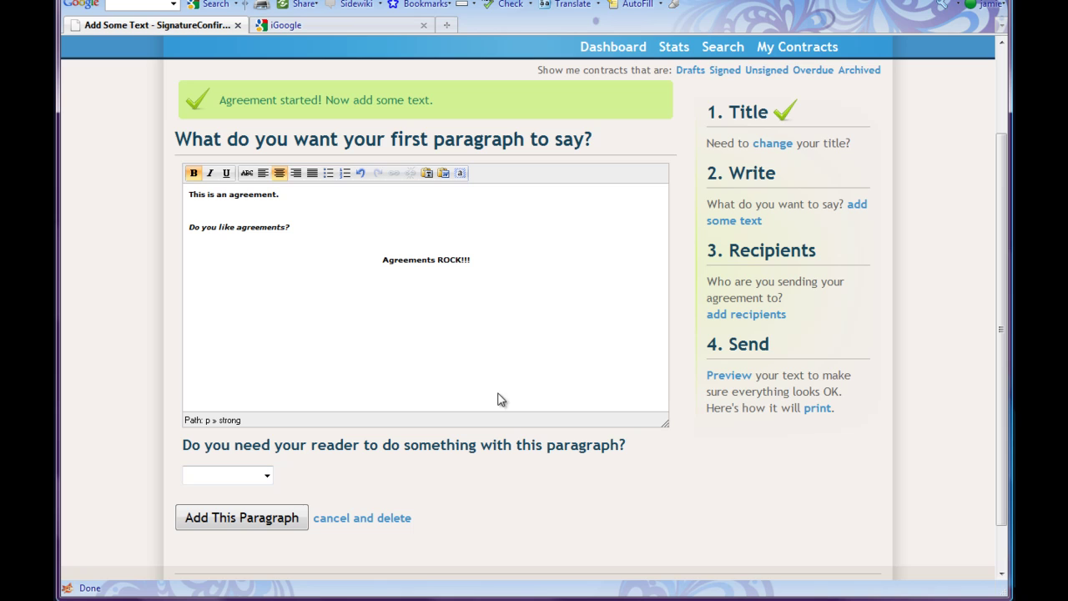
click(266, 476)
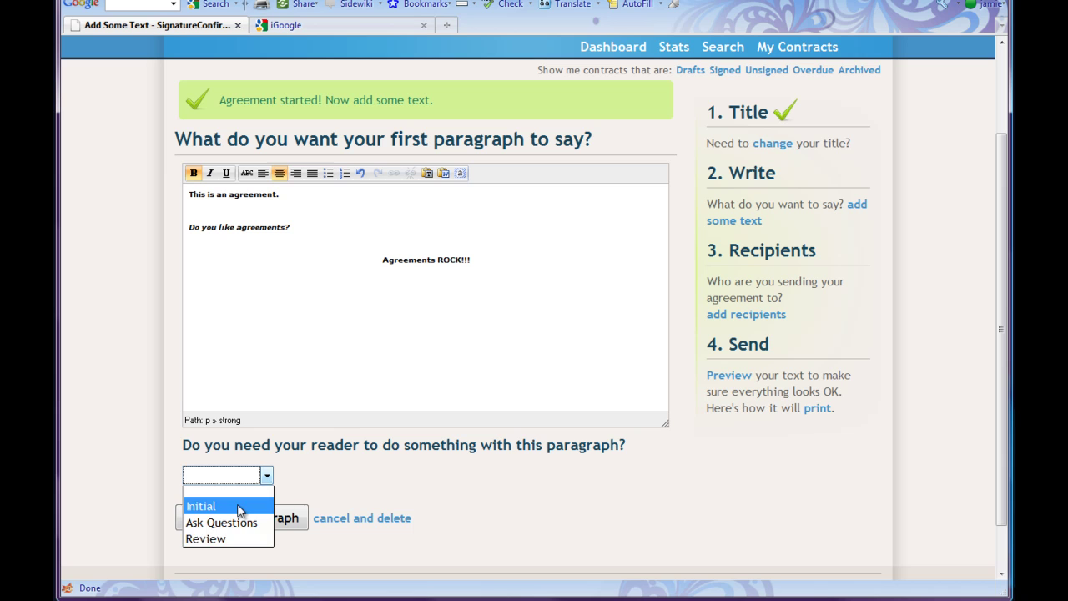
click(239, 506)
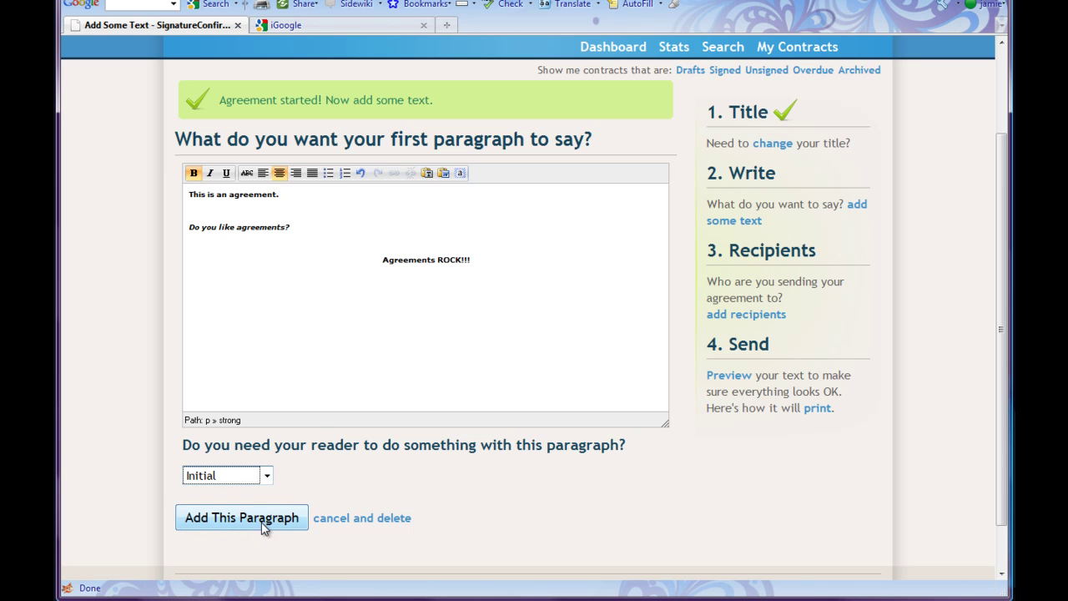
click(262, 523)
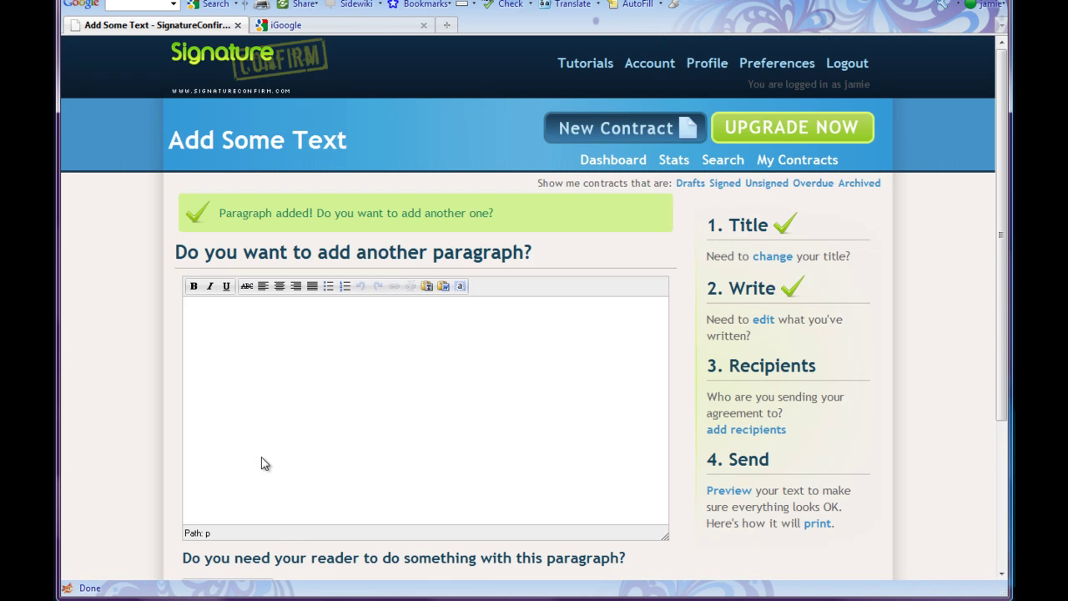
Type the second paragraph 'I love making agreements. I think you should make agreements too...'
scroll(415, 431, down, 2)
scroll(417, 430, down, 2)
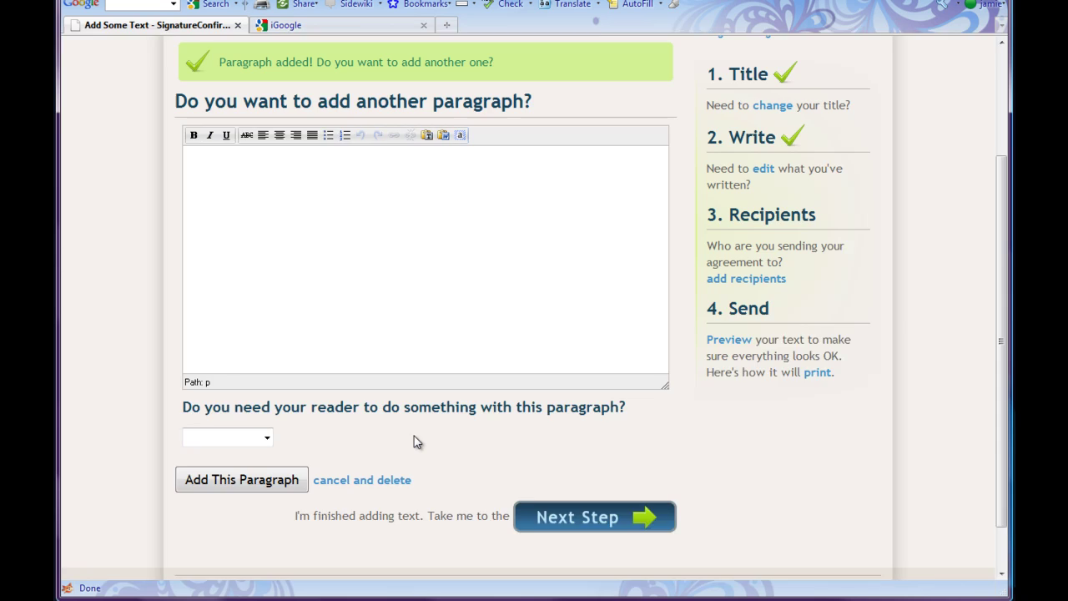
scroll(417, 440, up, 3)
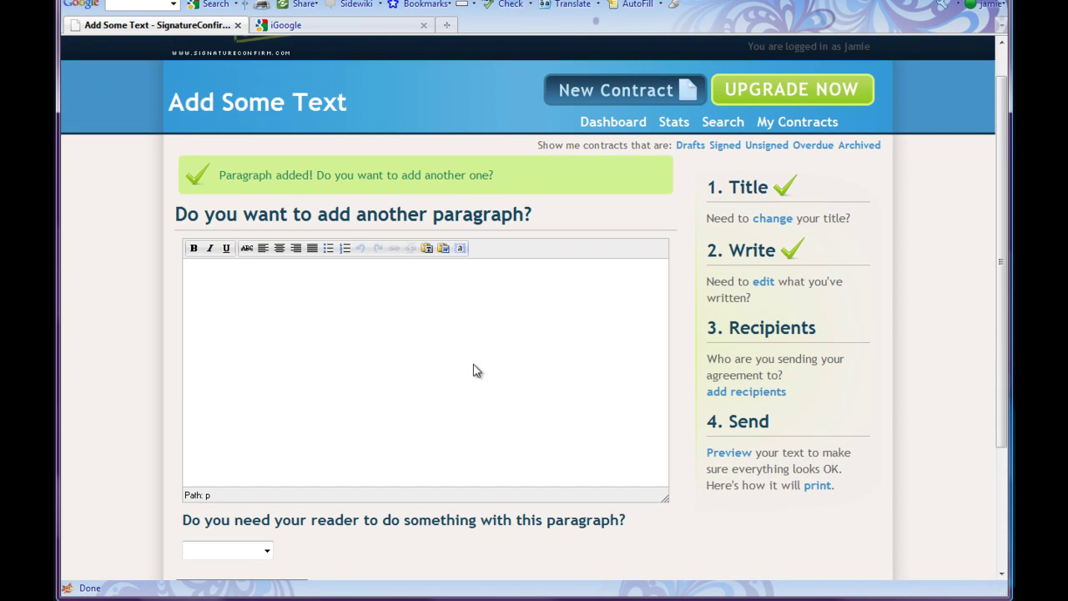
text(I love making agreements. I think)
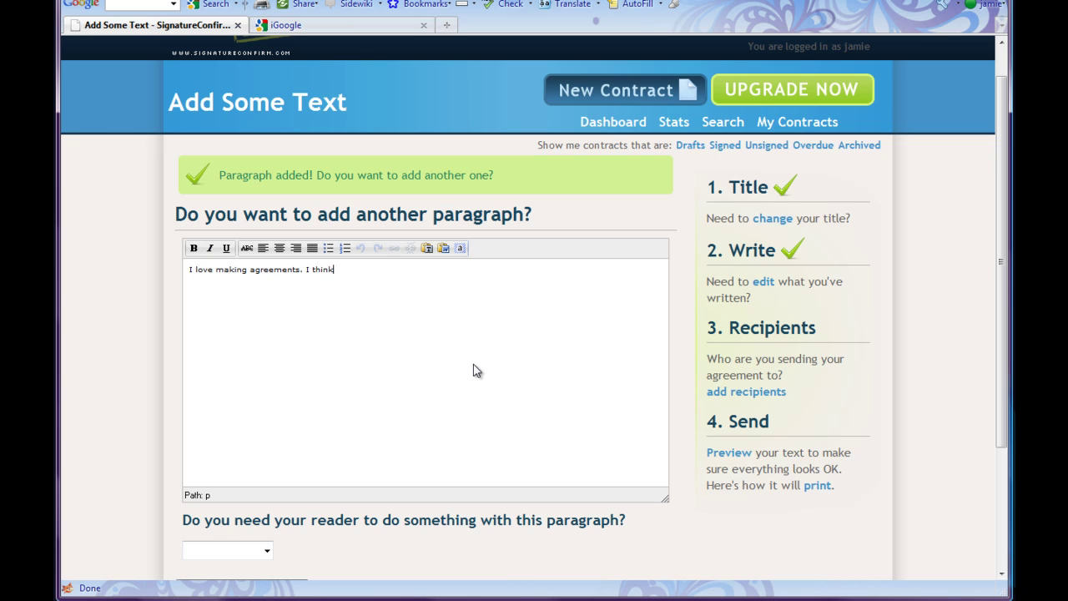
text( you sh)
key(BackSpace)
key(BackSpace)
key(BackSpace)
text(ou should make agre)
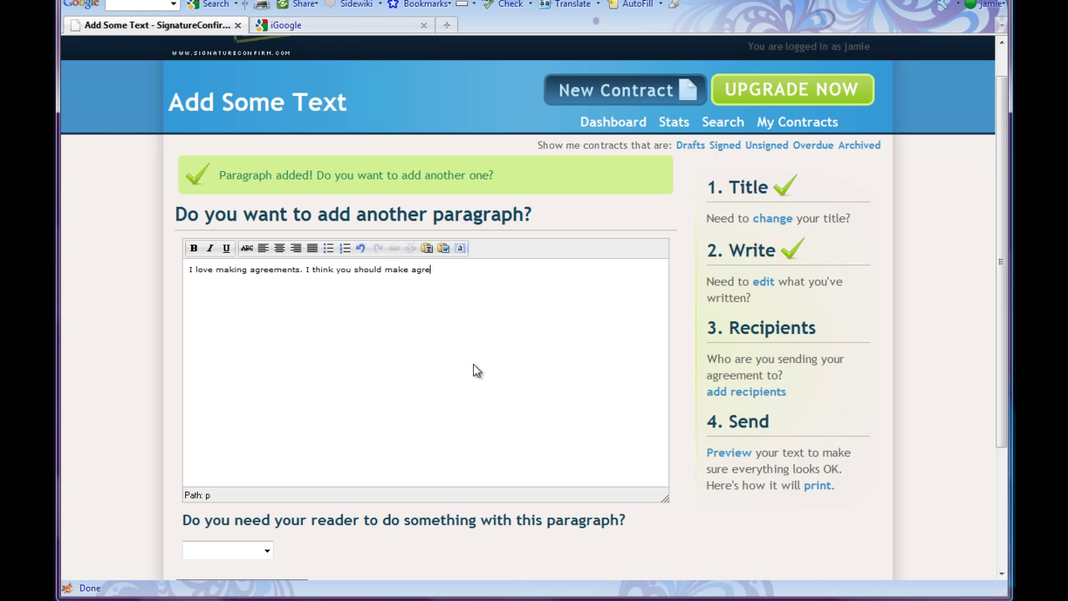
text(ements too.  )
text(Don't you)
text( think that)
text( would be fantastic?)
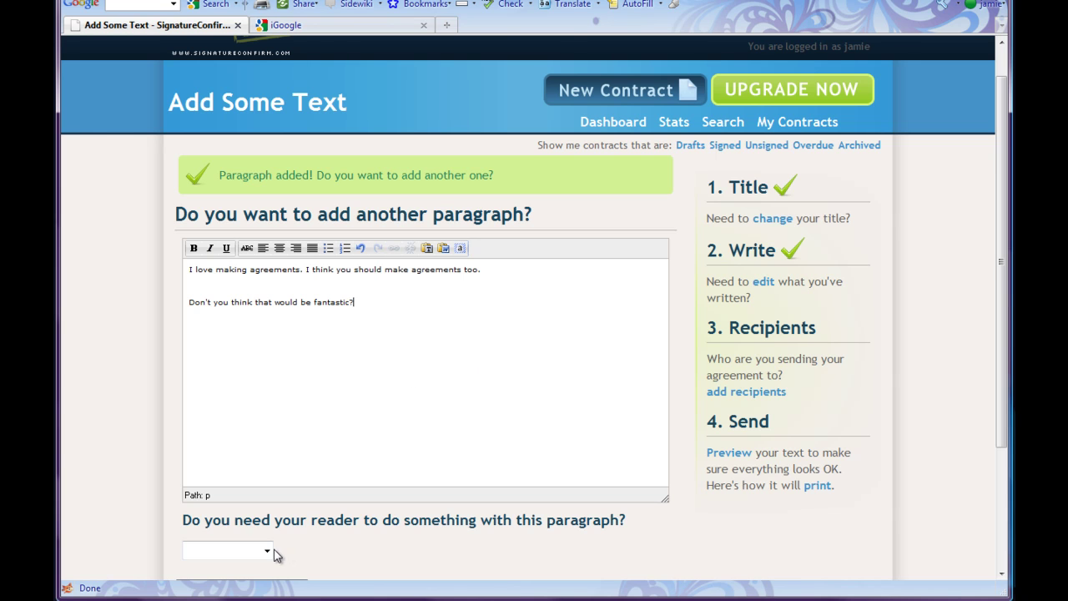
Set the second paragraph's reader action to Review and proceed to adding recipients
click(267, 551)
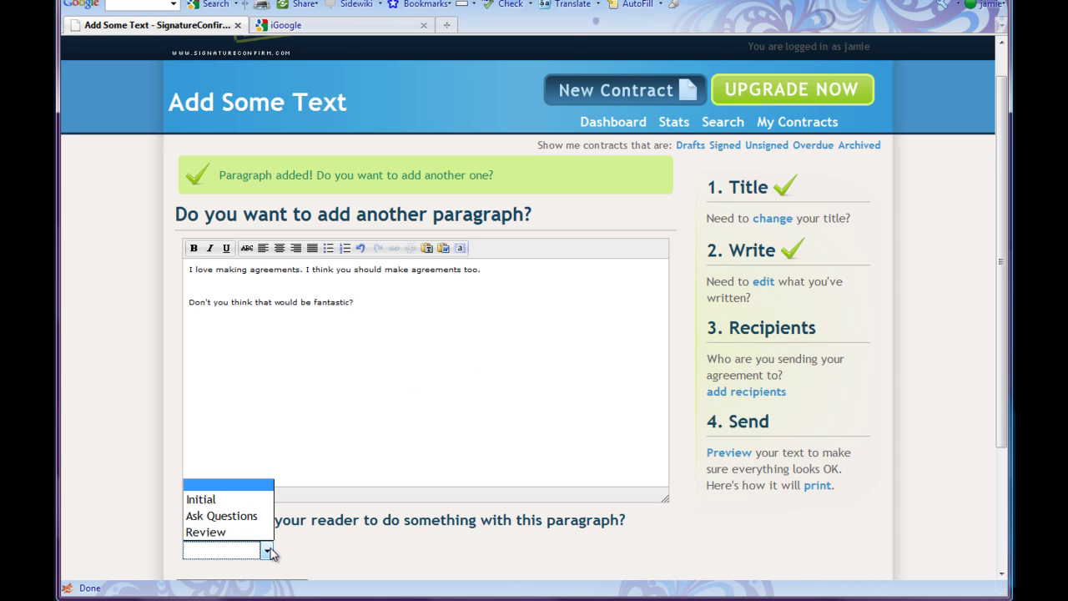
click(257, 533)
scroll(455, 491, down, 3)
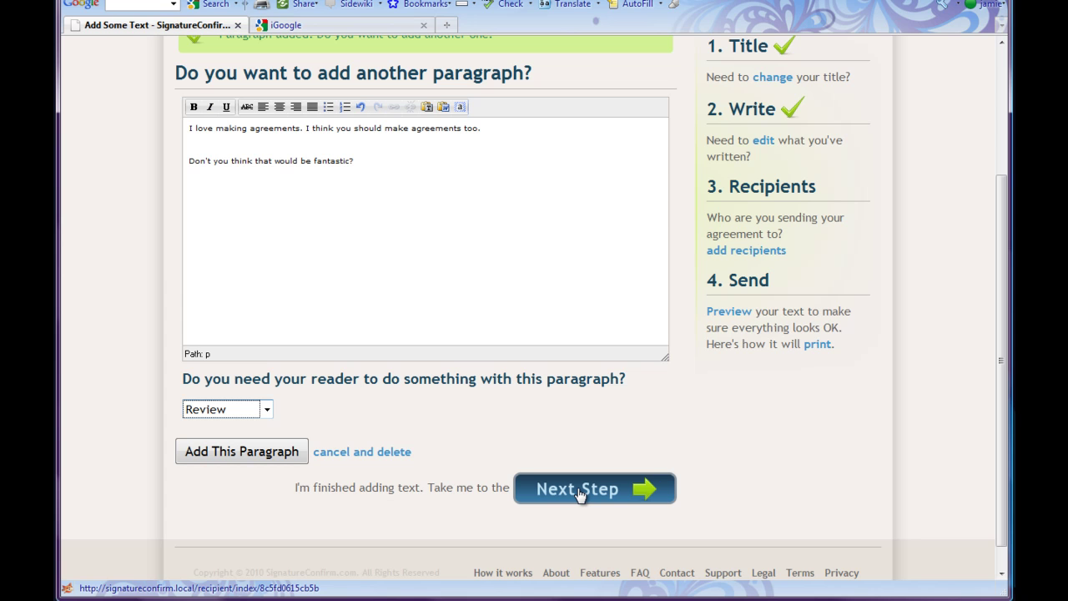
click(580, 492)
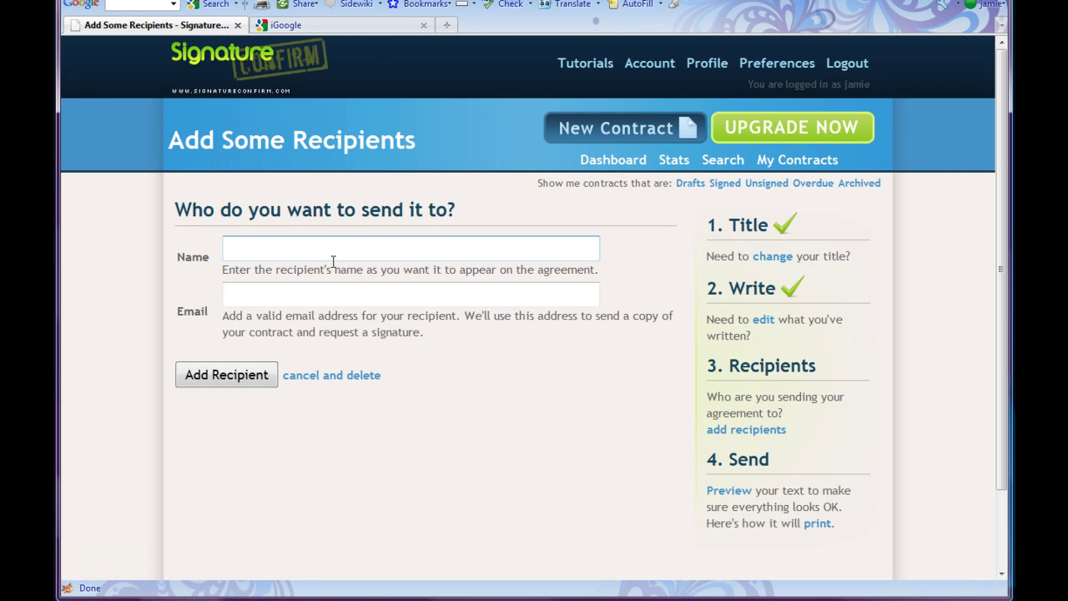
Add the recipient's name and e-mail address, then proceed to the contract preview
text(Jamie)
key(Tab)
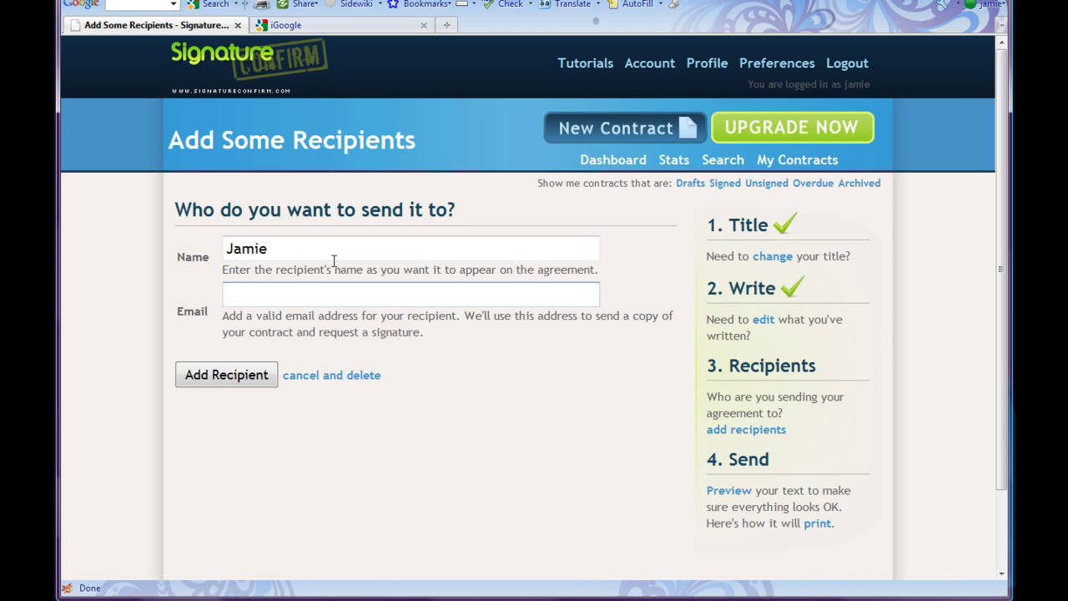
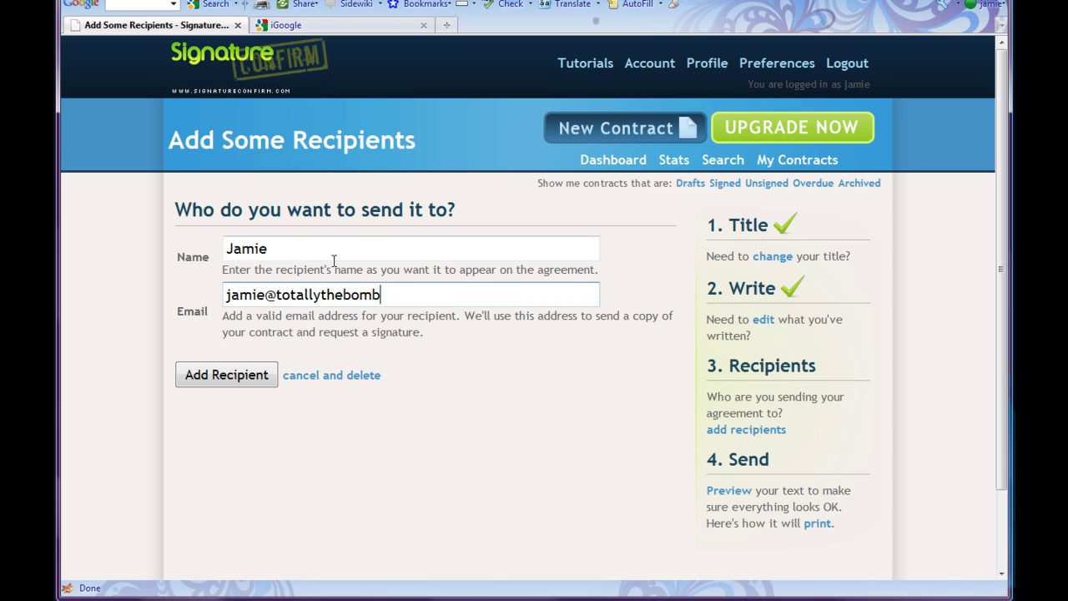
click(257, 378)
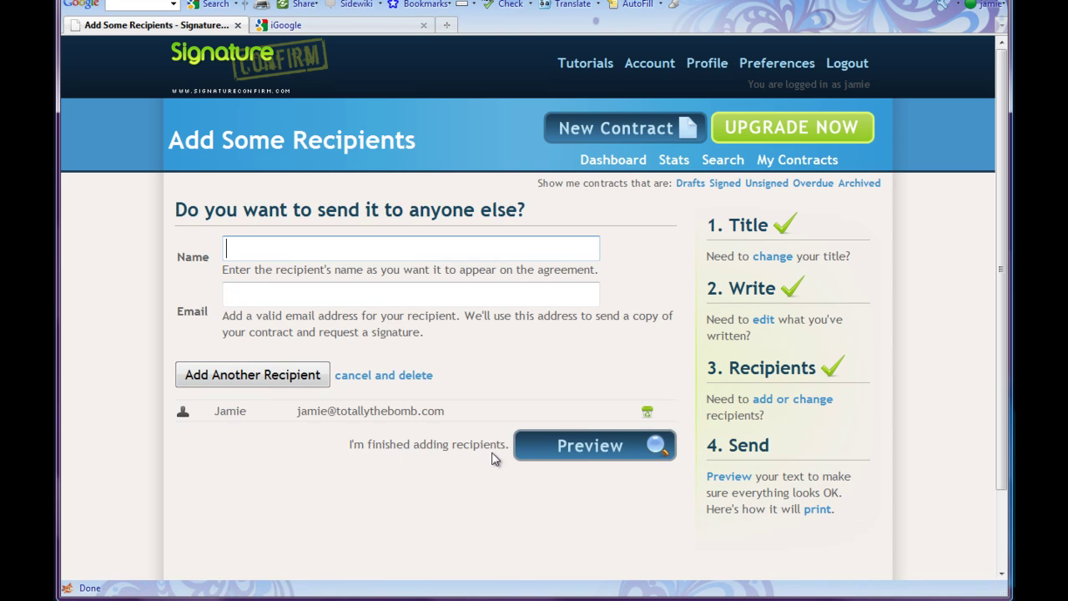
click(595, 448)
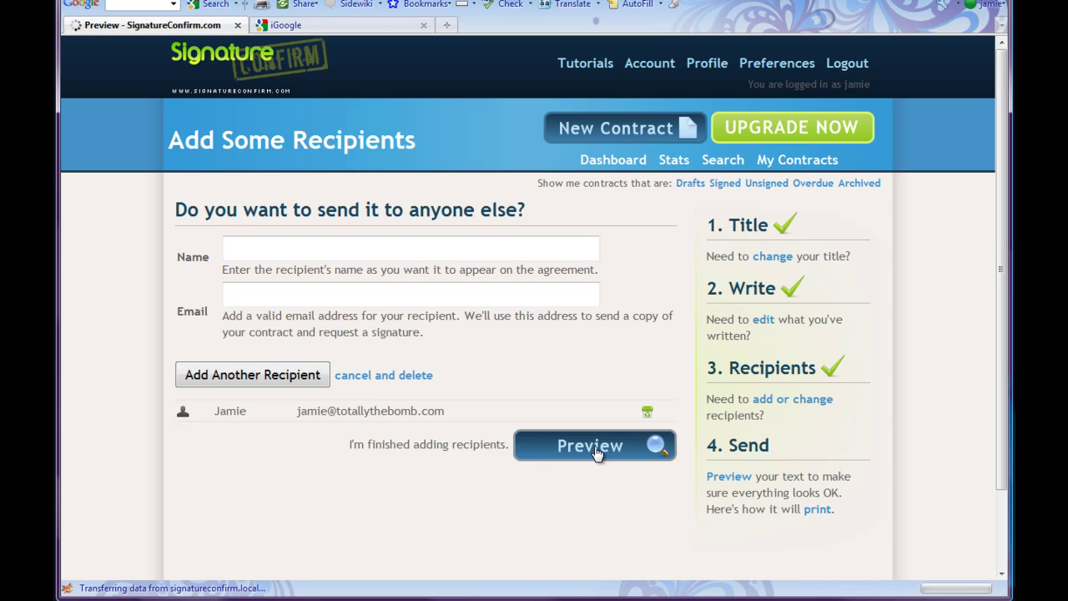
Finish the 'Making an agreement' contract and confirm e-mailing it to the recipient
scroll(597, 451, down, 2)
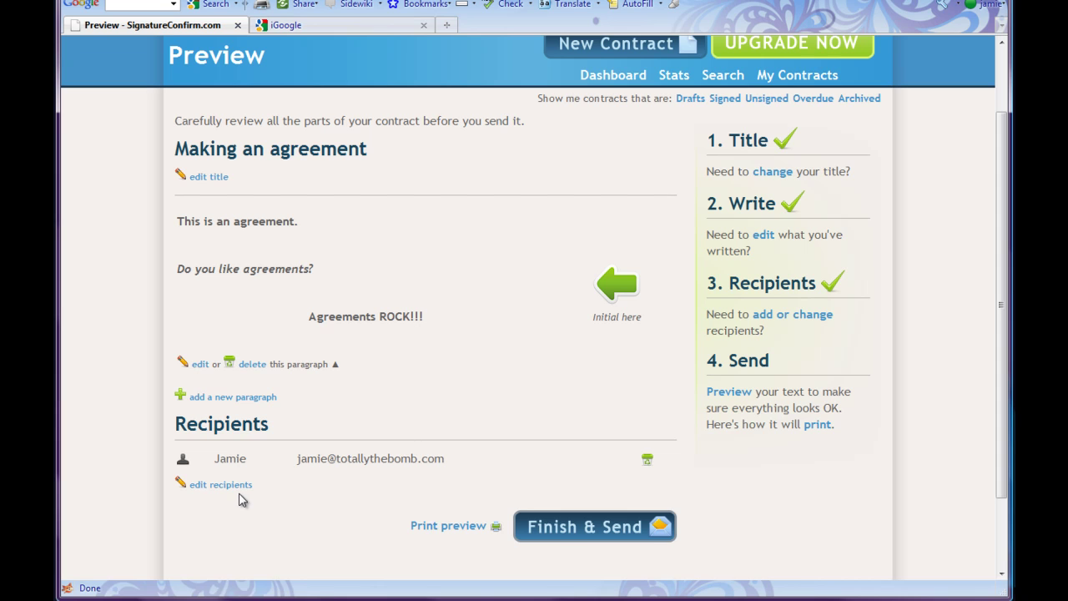
click(581, 529)
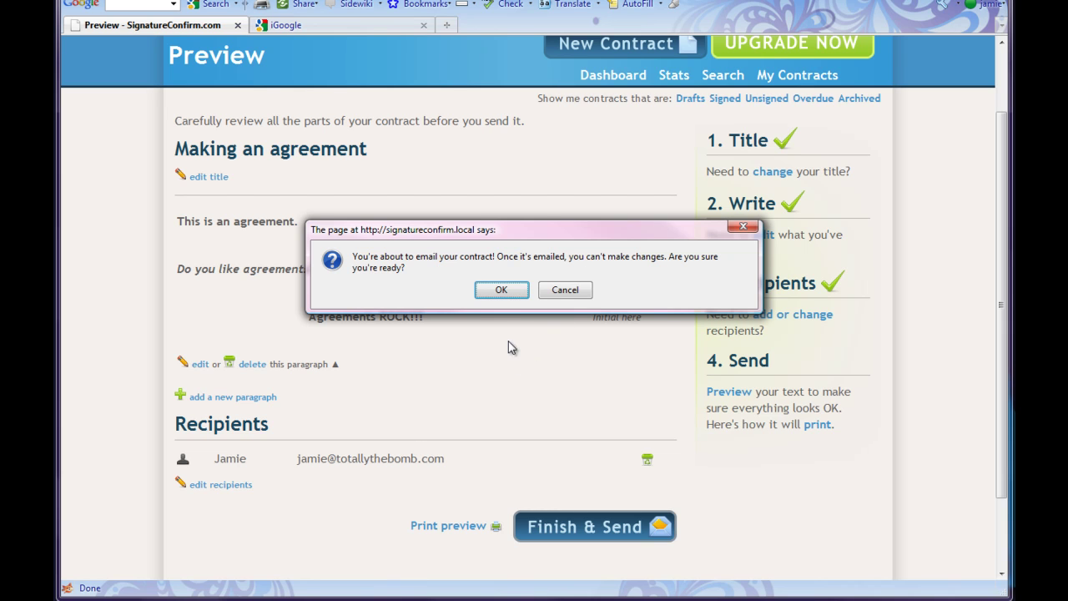
click(513, 292)
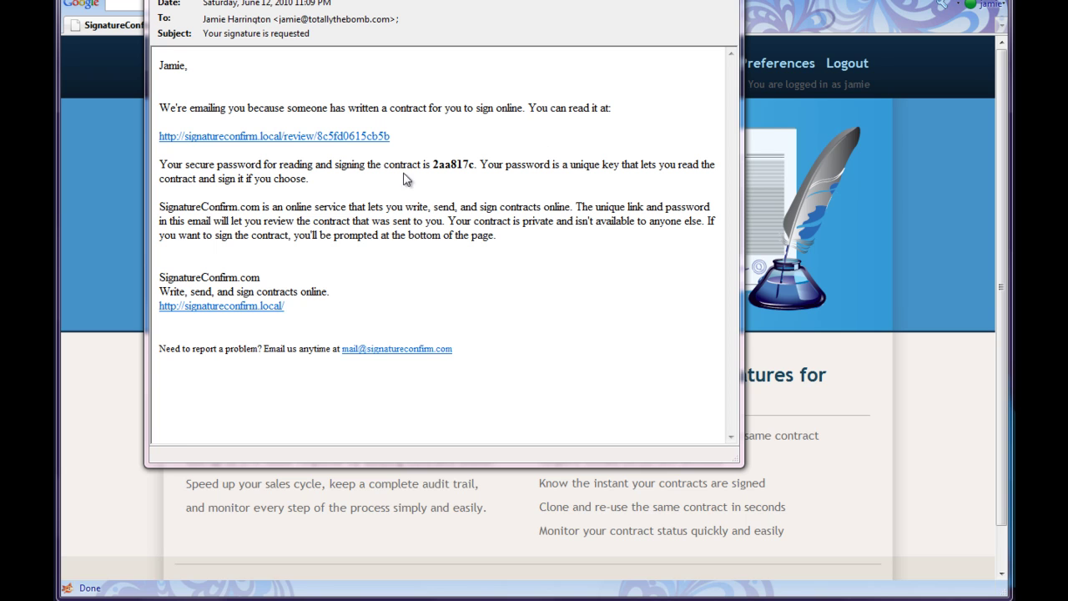
Follow the e-mailed review link and unlock the contract with the e-mailed password
click(290, 136)
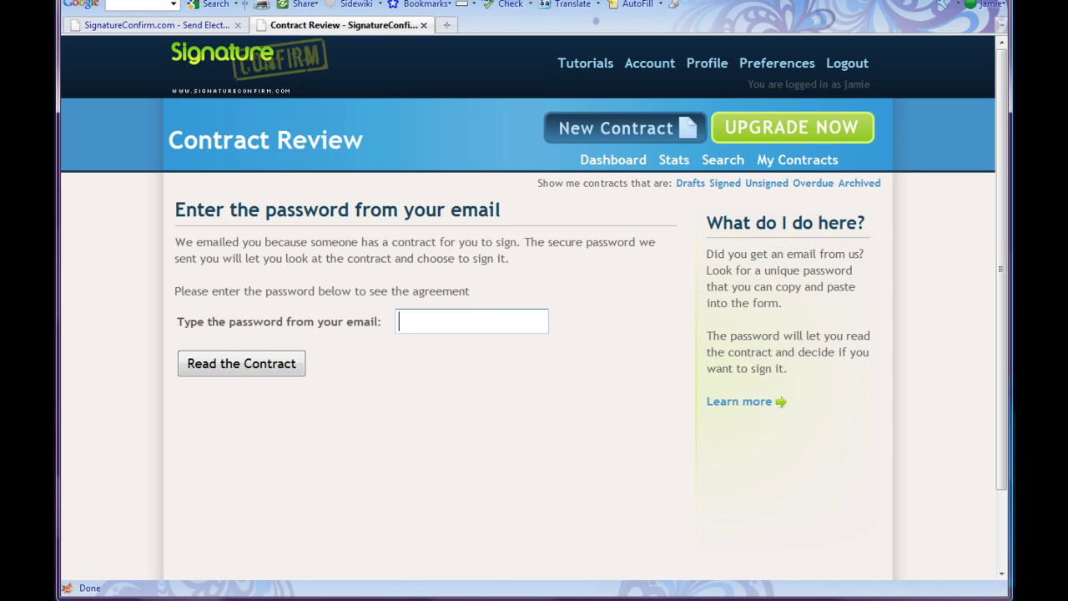
key(alt+Tab)
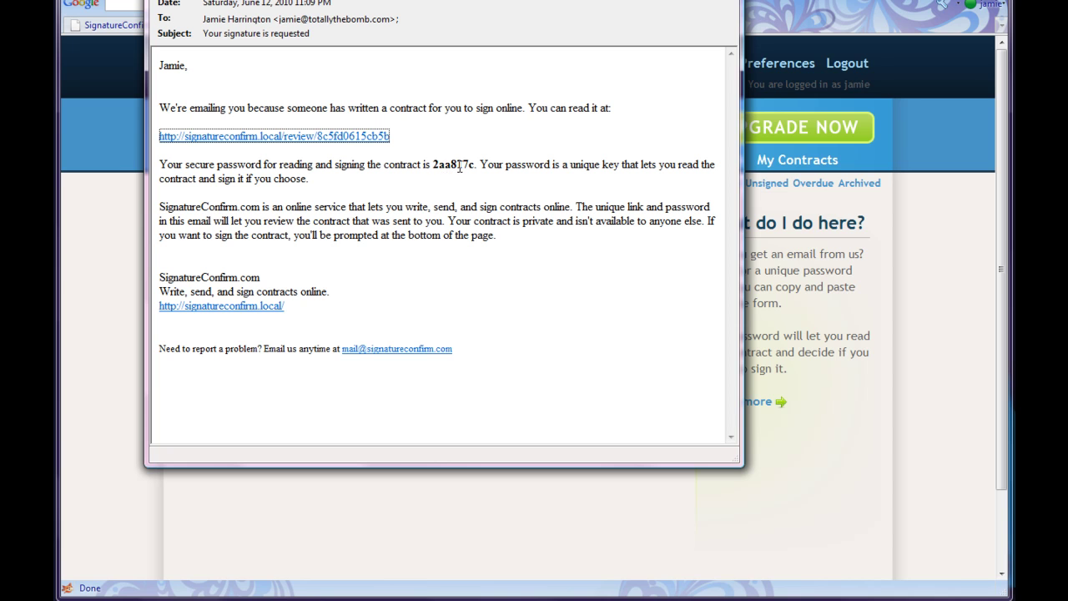
key(alt+Tab)
click(432, 312)
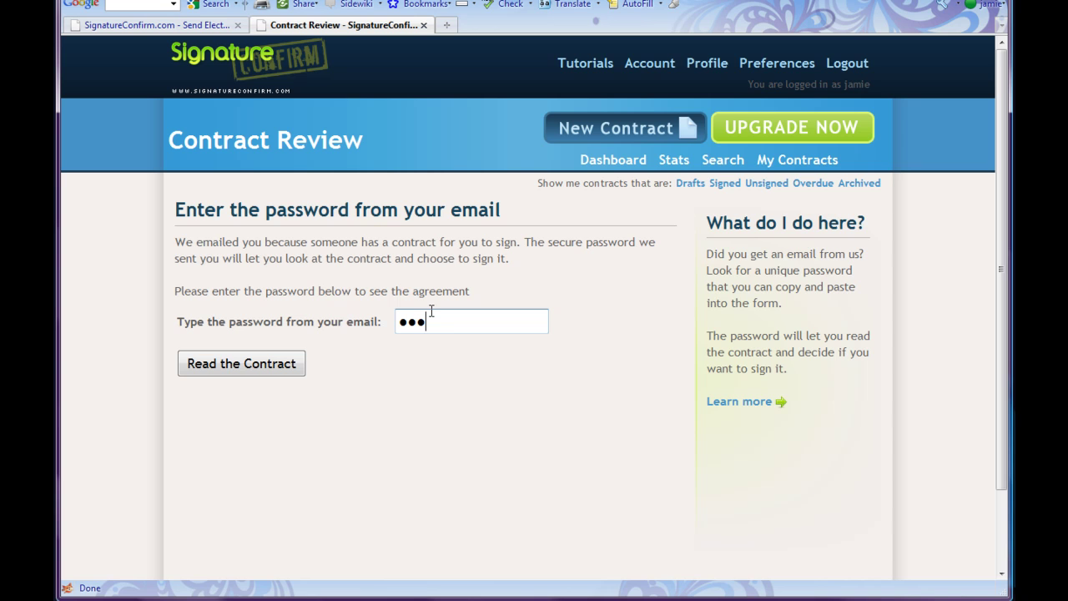
click(248, 363)
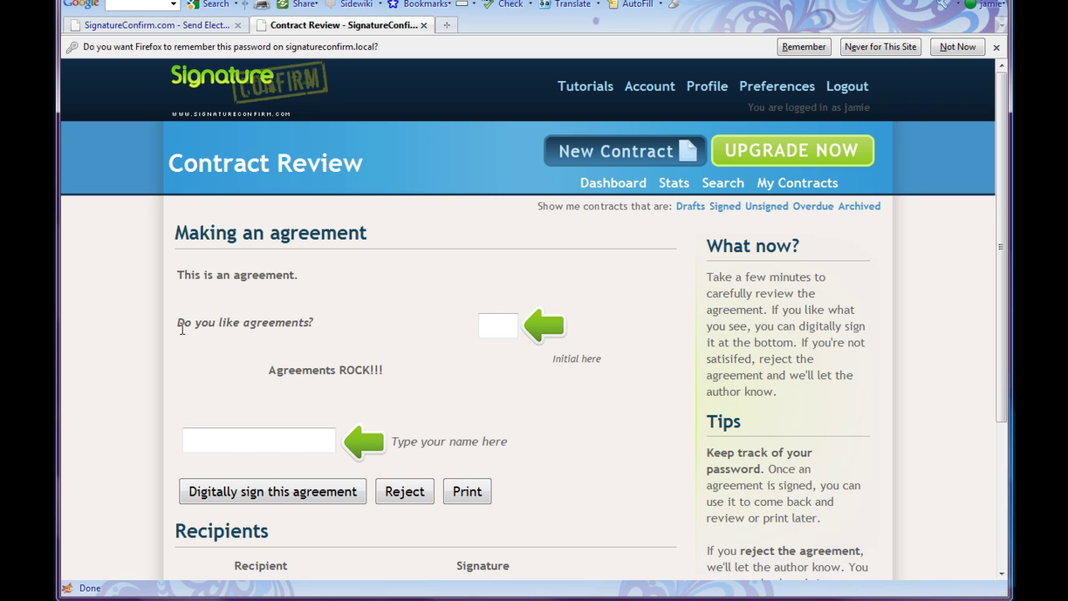
Initial the question paragraph, digitally sign with the signer's full name, and print the agreement
click(508, 329)
text(JJJ)
click(255, 447)
text(Jam)
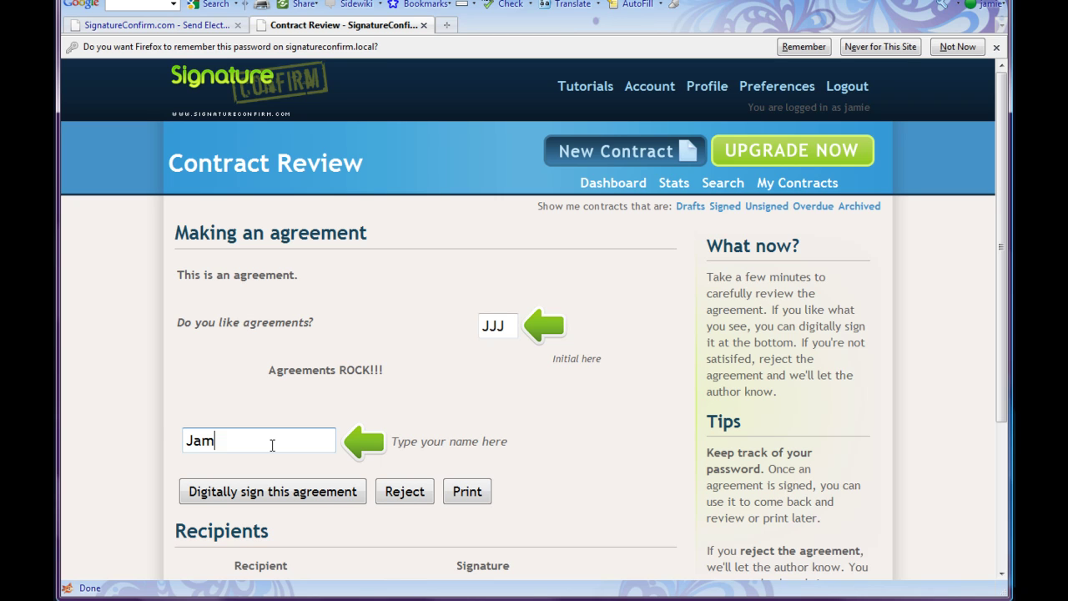
text(ie McJamerson)
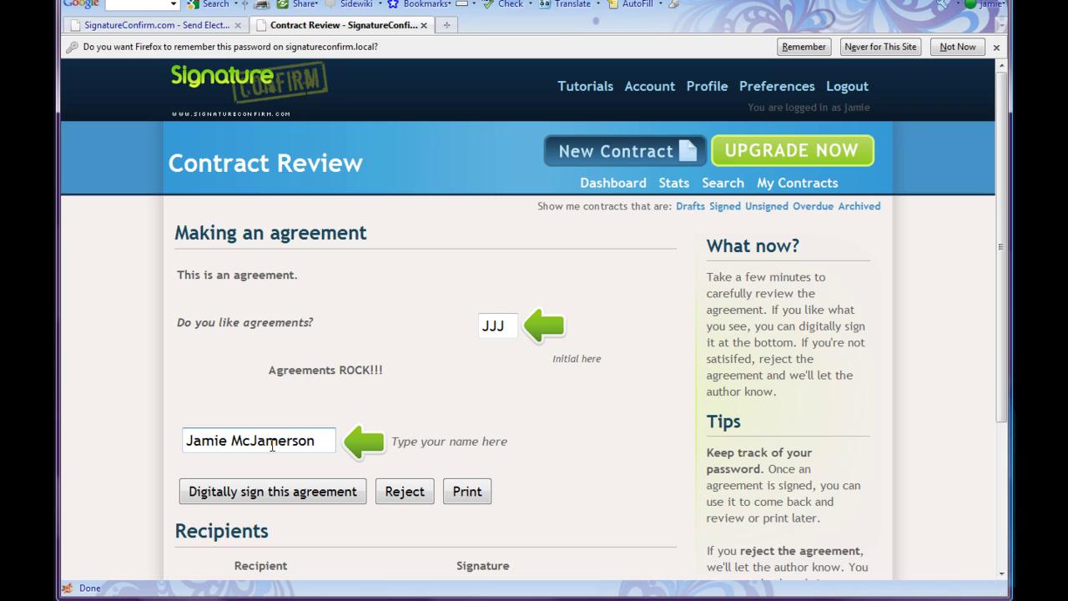
click(247, 493)
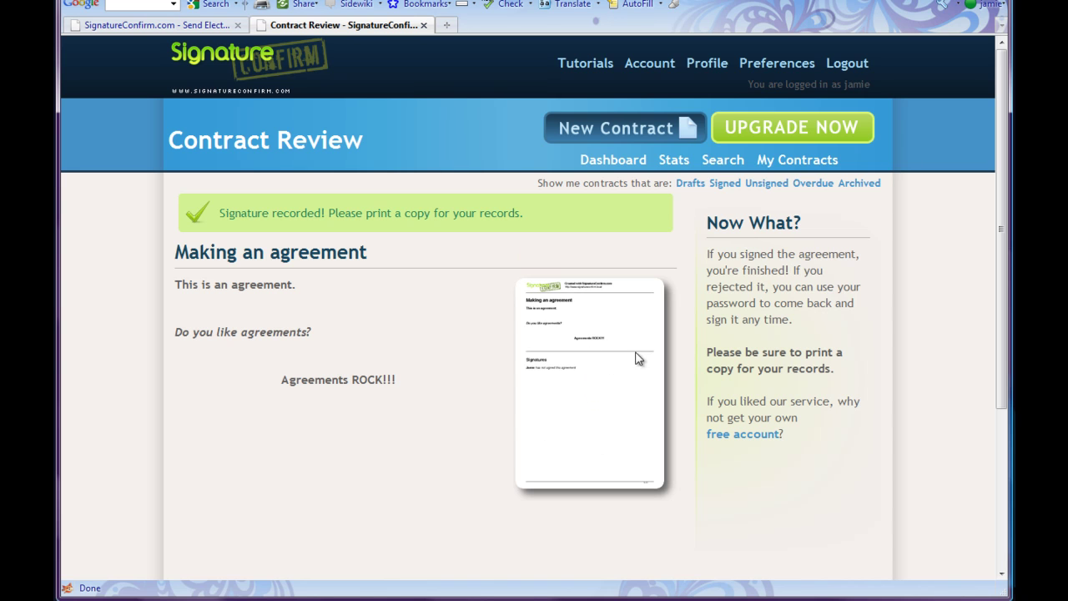
scroll(584, 499, down, 5)
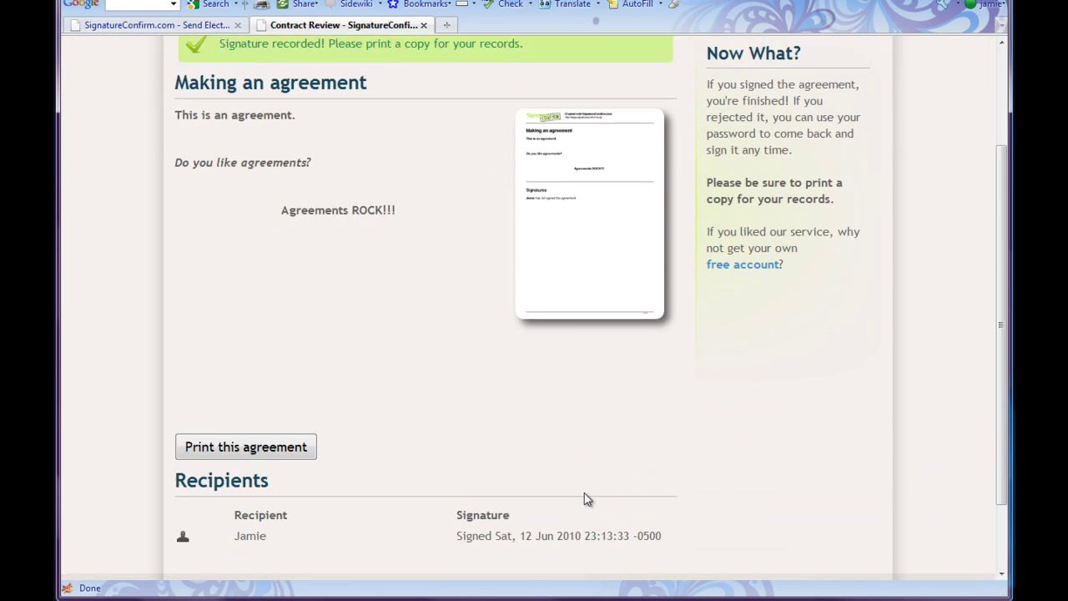
click(246, 390)
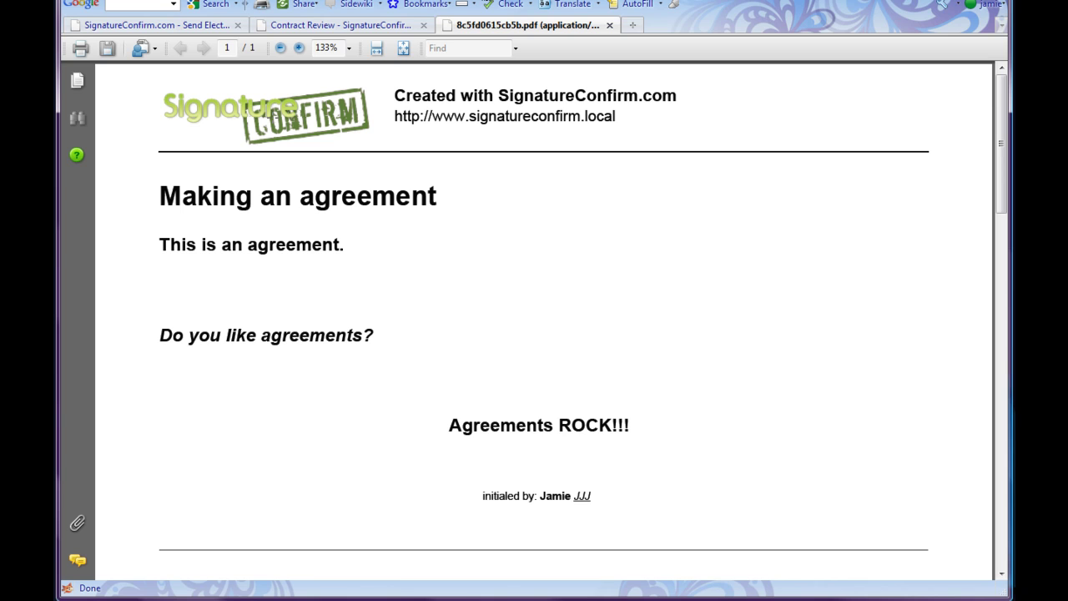
Scroll the signed PDF to its Signatures section, then return to the SignatureConfirm.com tab
scroll(775, 398, down, 1)
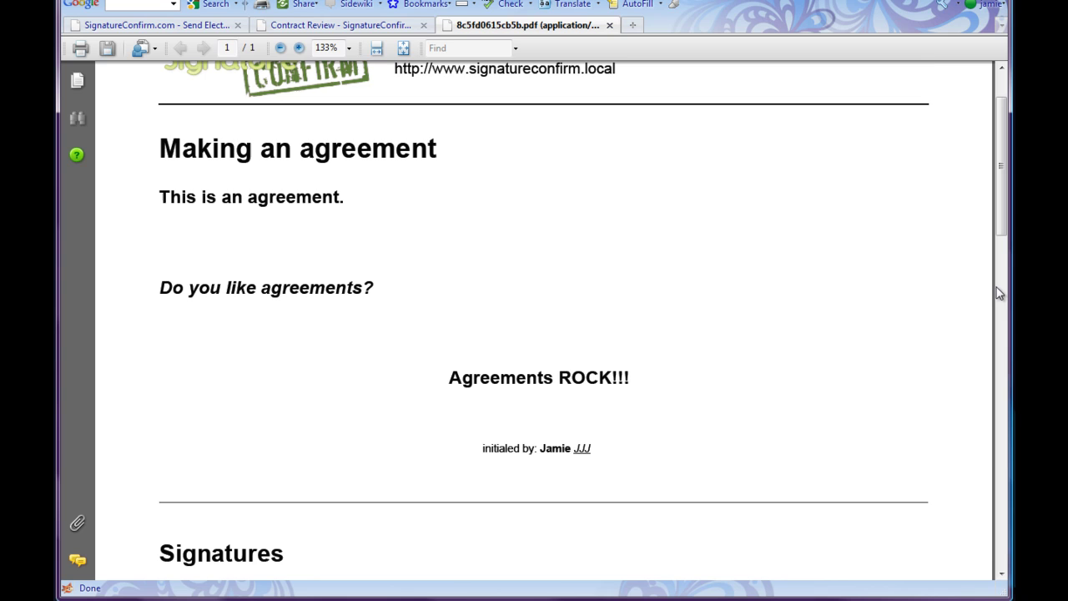
scroll(573, 453, down, 6)
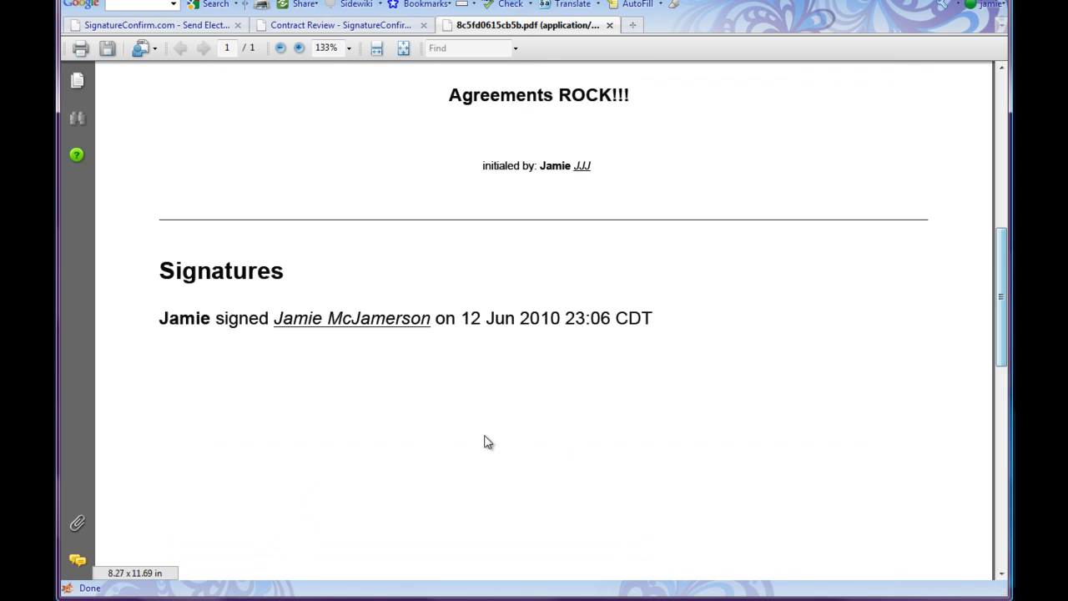
mouse_move(1000, 316)
mouse_down()
mouse_move(993, 519)
mouse_move(999, 324)
mouse_up()
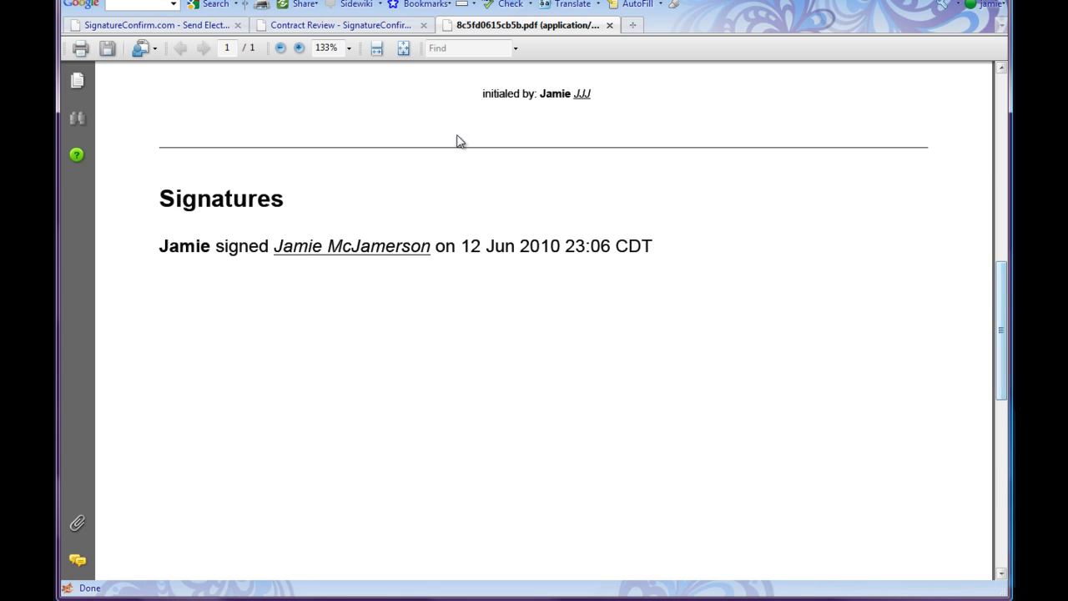
click(159, 25)
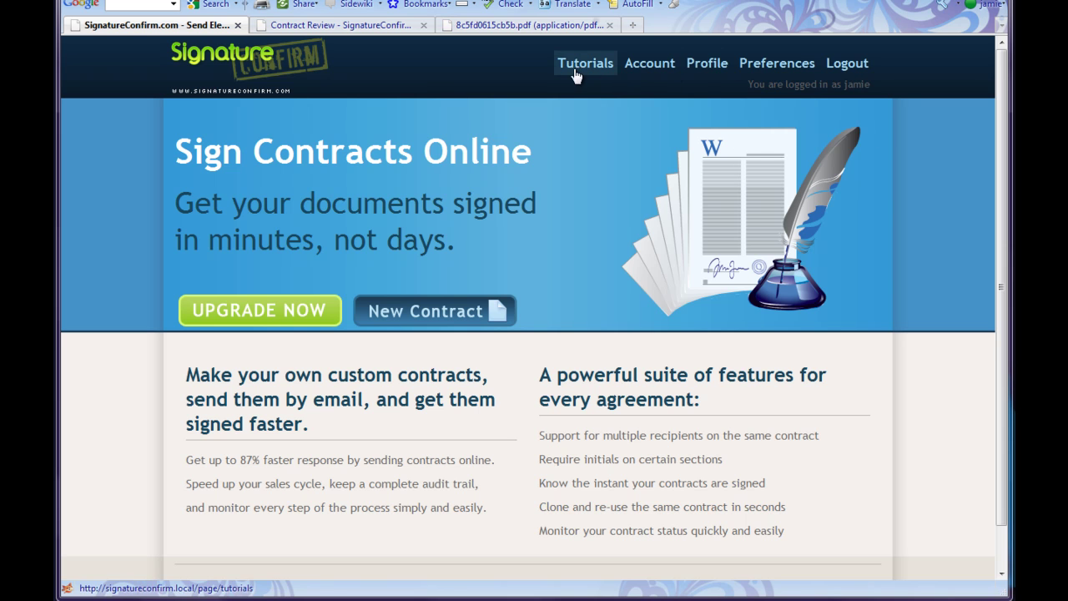
Go to Account > Dashboard to see 'Making an agreement' under Recently Signed
click(672, 64)
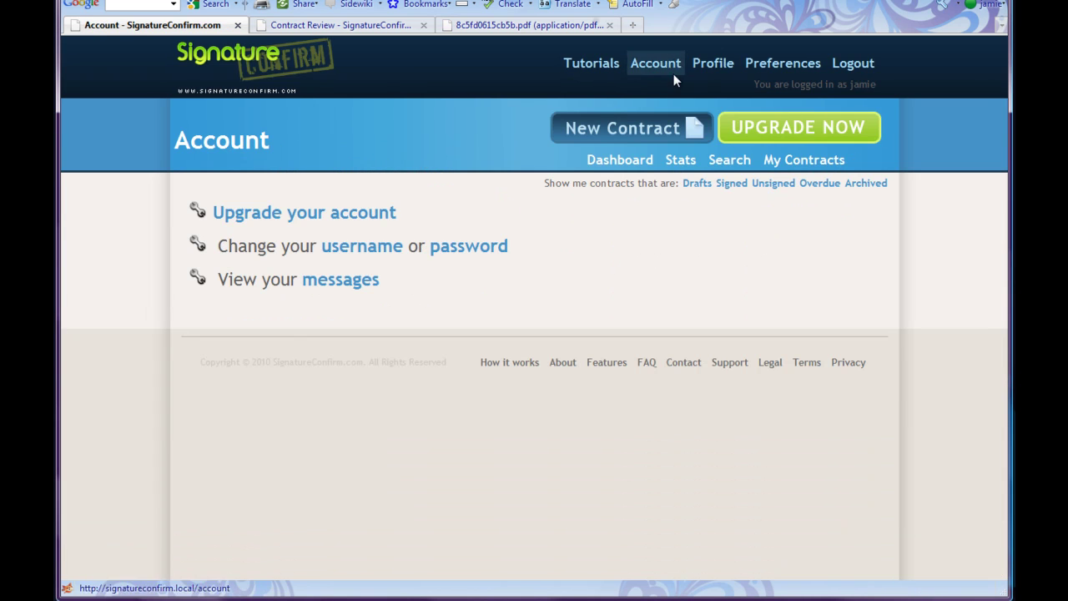
click(621, 161)
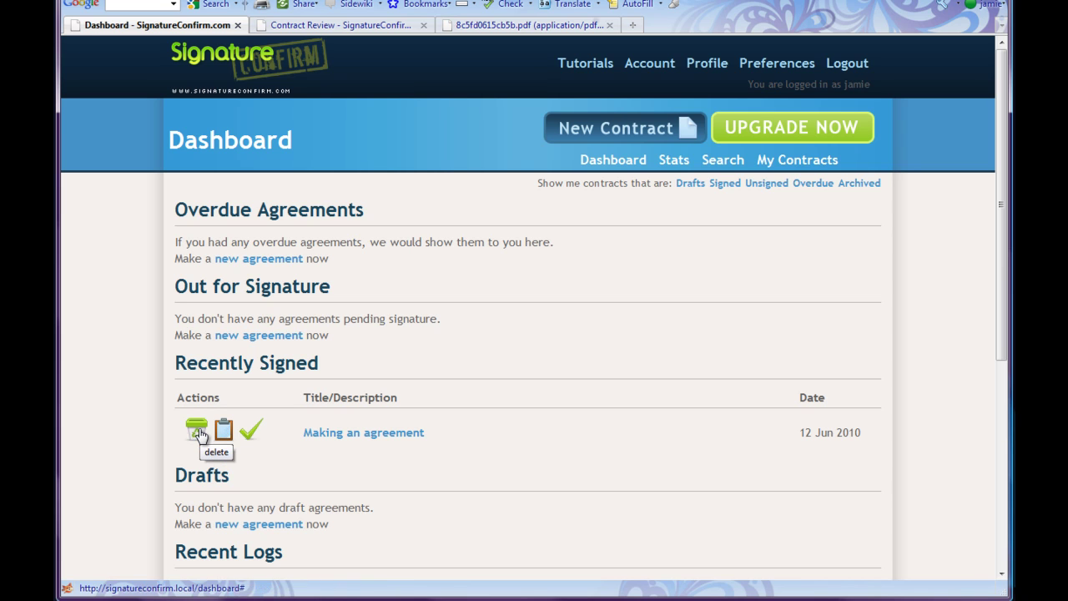
Delete the 'Making an agreement' row from Recently Signed and confirm
click(200, 435)
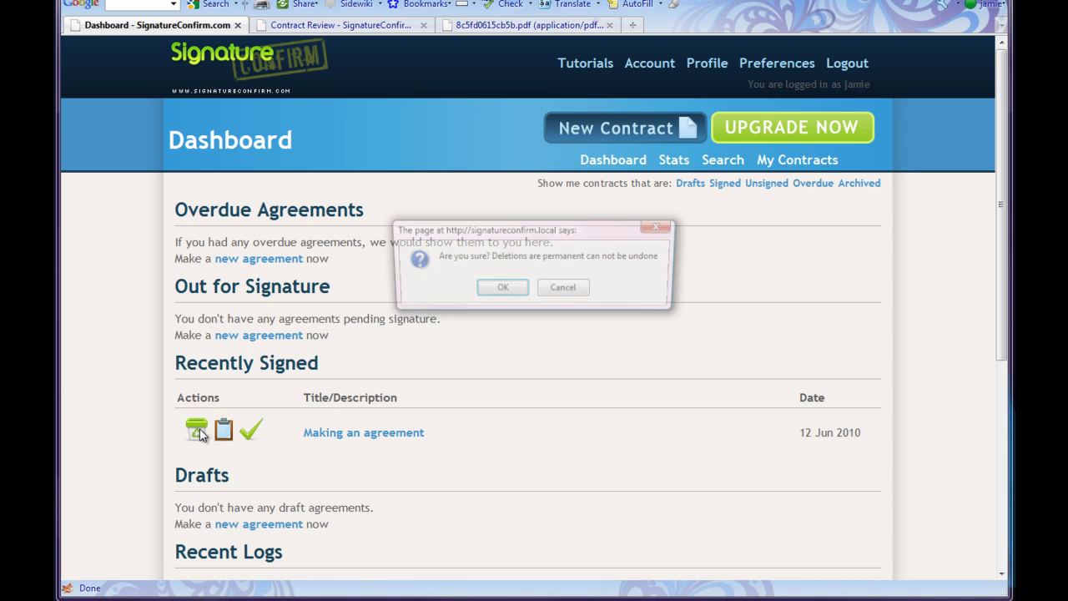
click(522, 296)
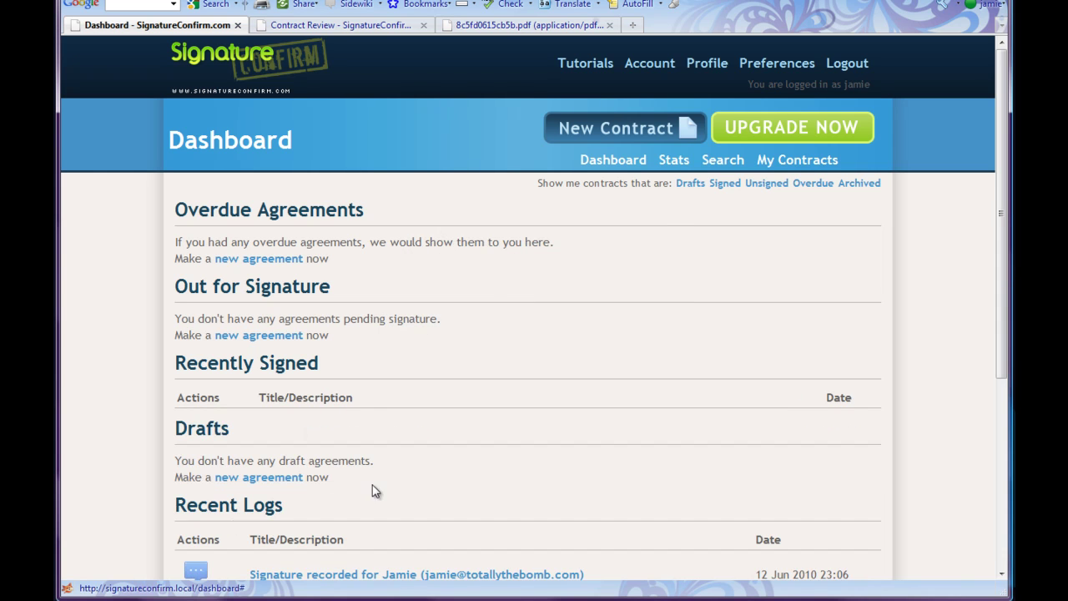